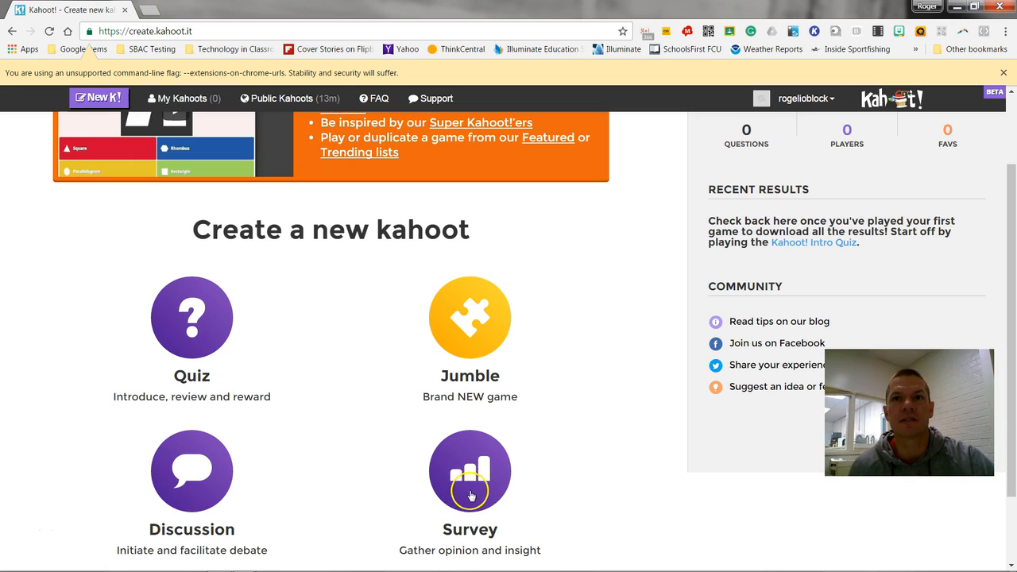
- Start a new quiz, discarding the unsaved kahoot, with the title "Simple Math" and the description "For my math class."
{"action": "left_click", "coordinate": [192, 340]}
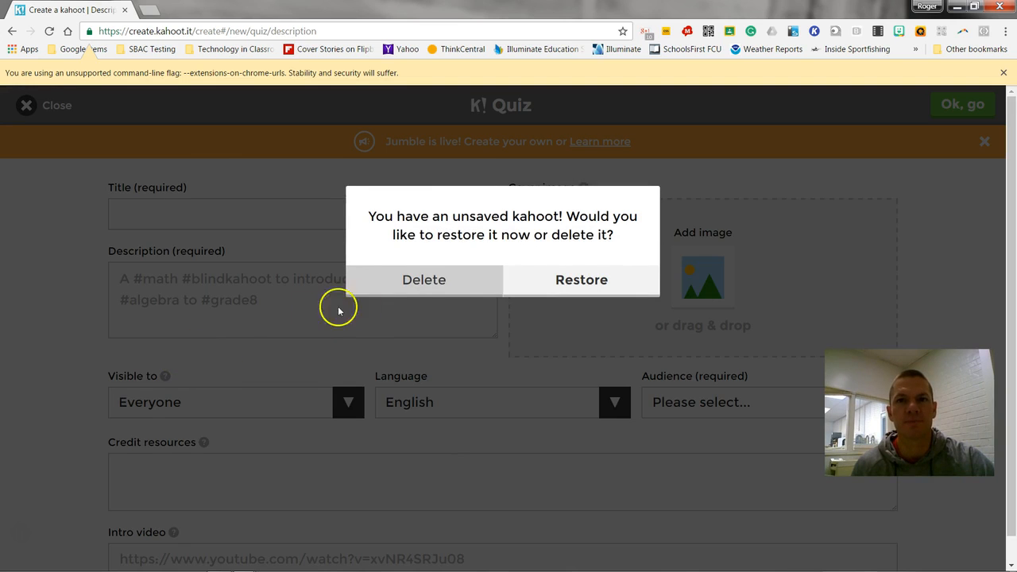
{"action": "left_click", "coordinate": [442, 279]}
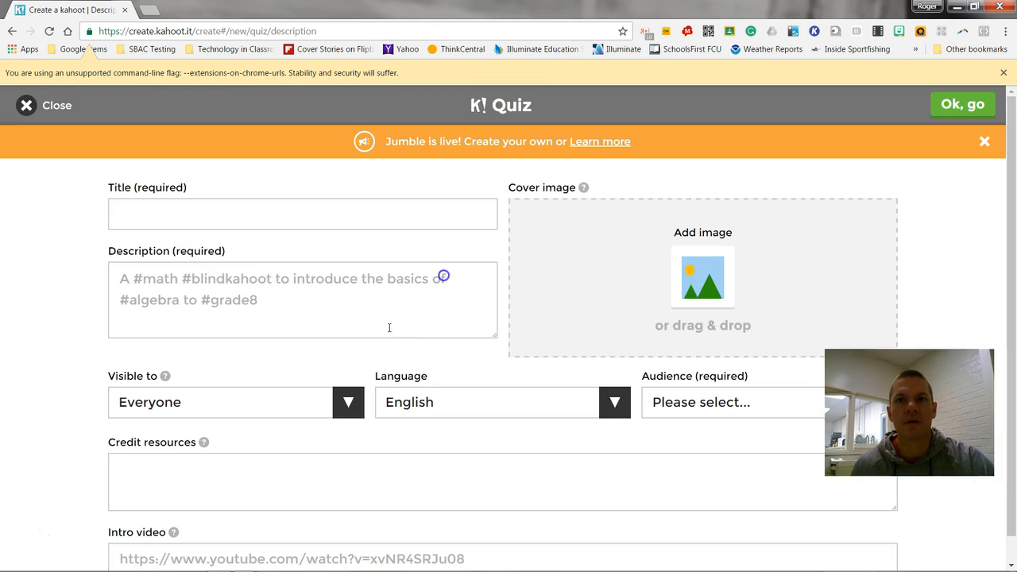
{"action": "left_click", "coordinate": [179, 217]}
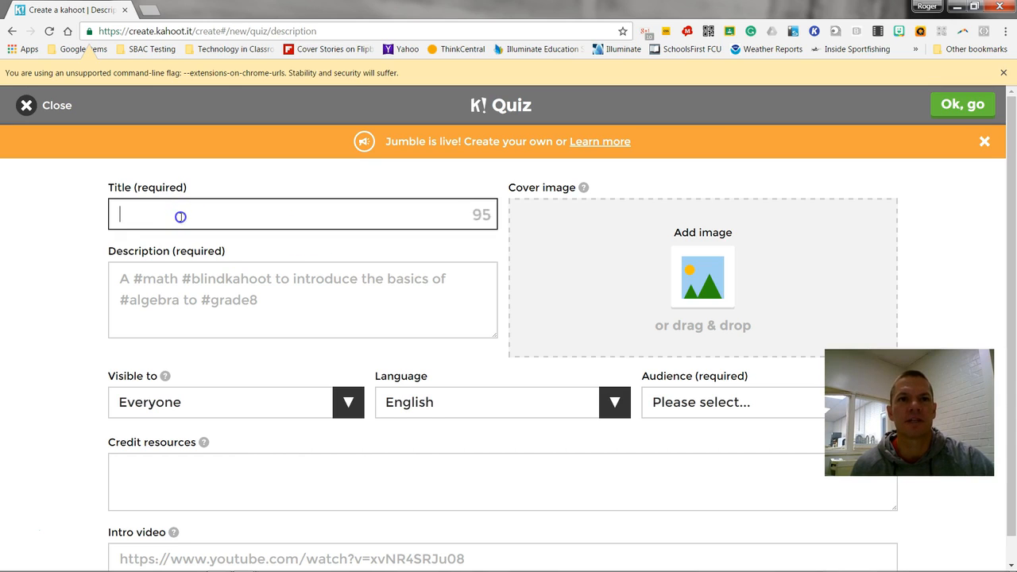
{"action": "type", "text": "Simple Math"}
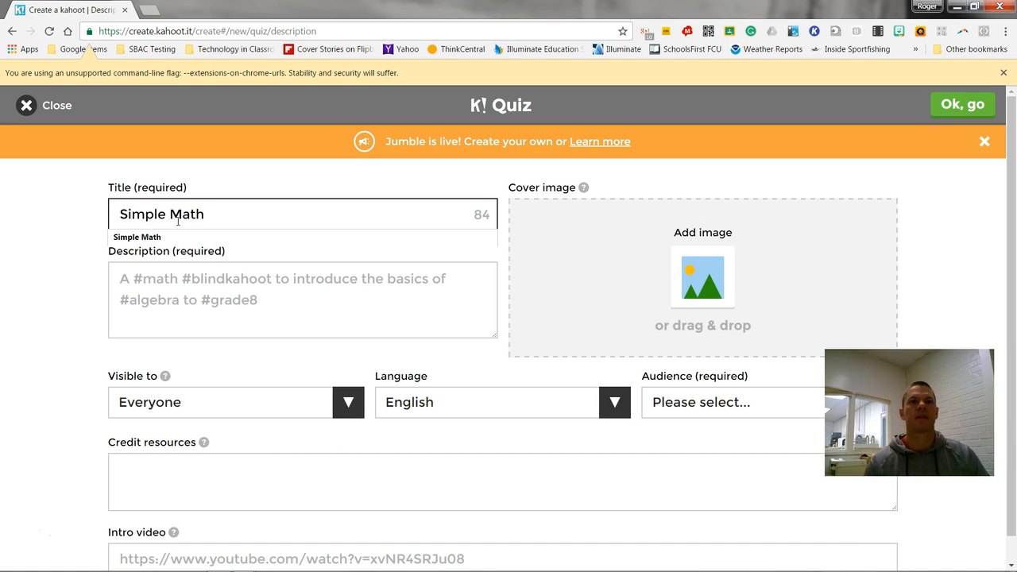
{"action": "left_click", "coordinate": [222, 289]}
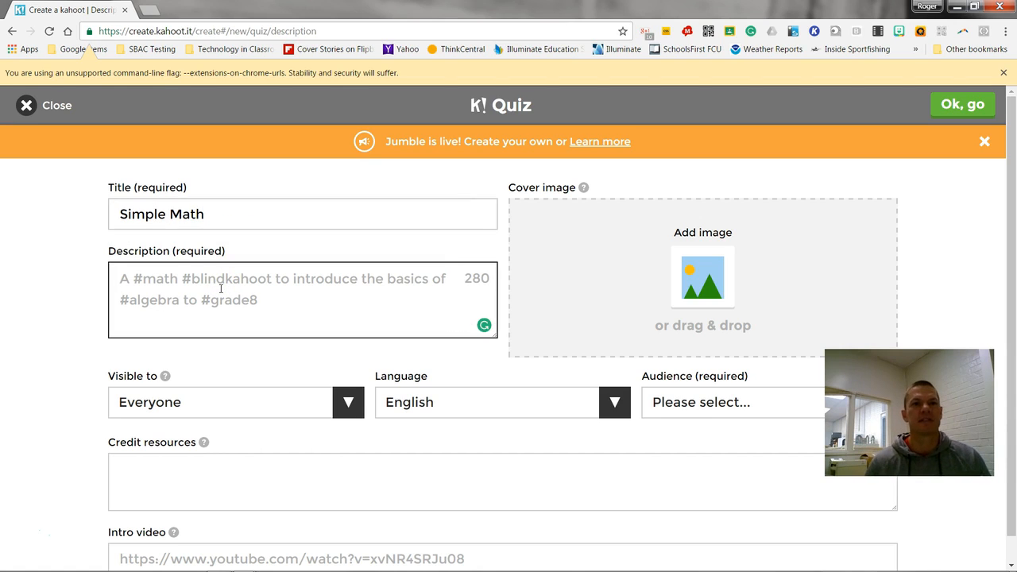
{"action": "type", "text": "For my math class."}
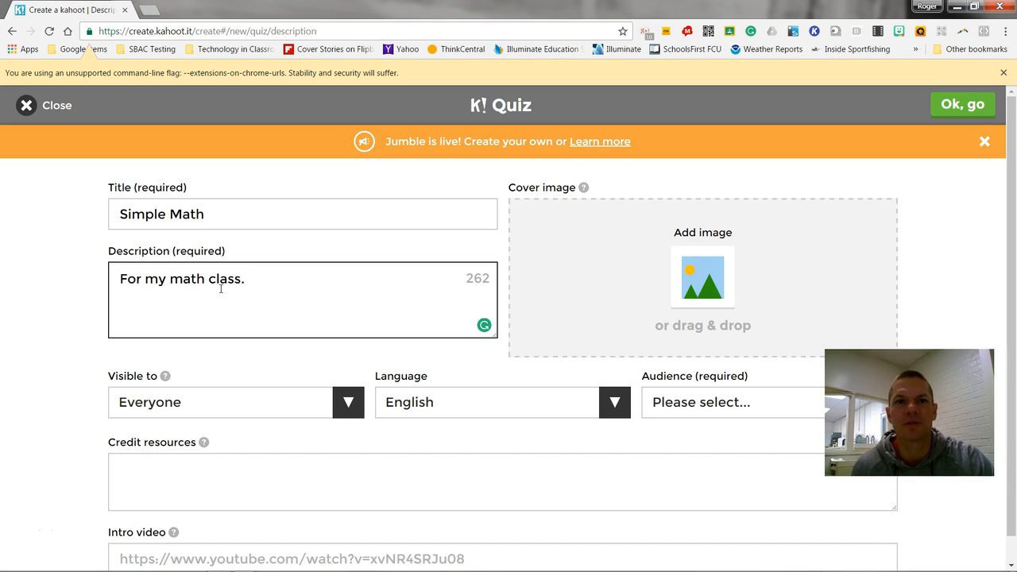
- Make the quiz visible to Only me, set its audience to School, and accept the quiz details
{"action": "scroll", "coordinate": [218, 316], "scroll_direction": "down", "scroll_amount": 1}
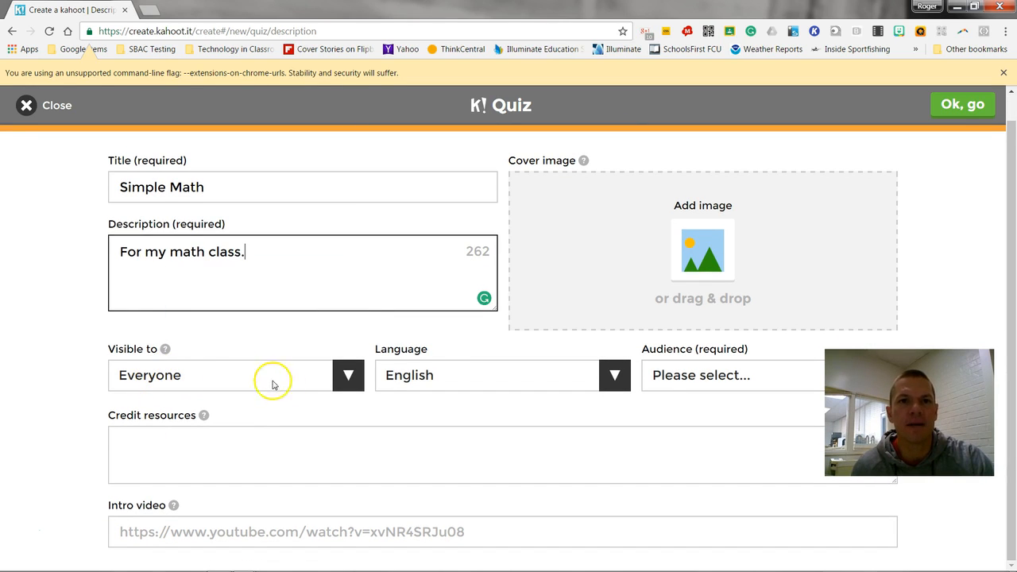
{"action": "left_click", "coordinate": [347, 380]}
{"action": "left_click", "coordinate": [313, 400]}
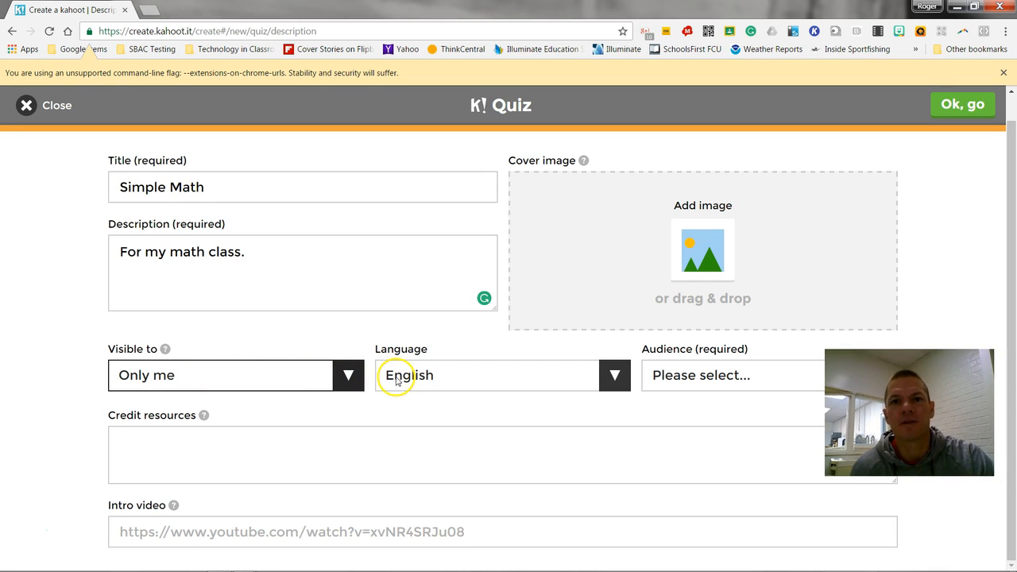
{"action": "left_click", "coordinate": [688, 376]}
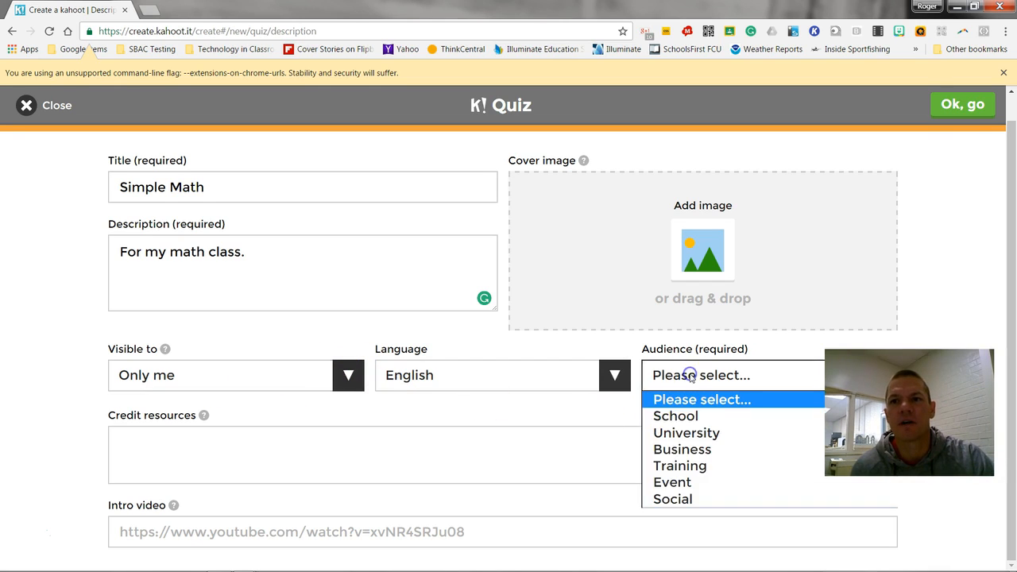
{"action": "left_click", "coordinate": [704, 417]}
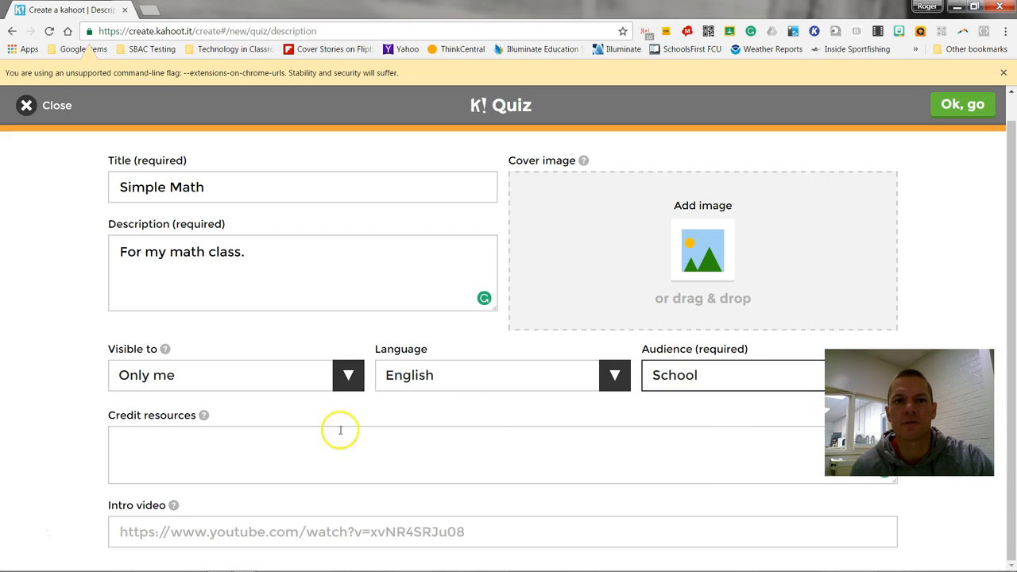
{"action": "left_click", "coordinate": [229, 447]}
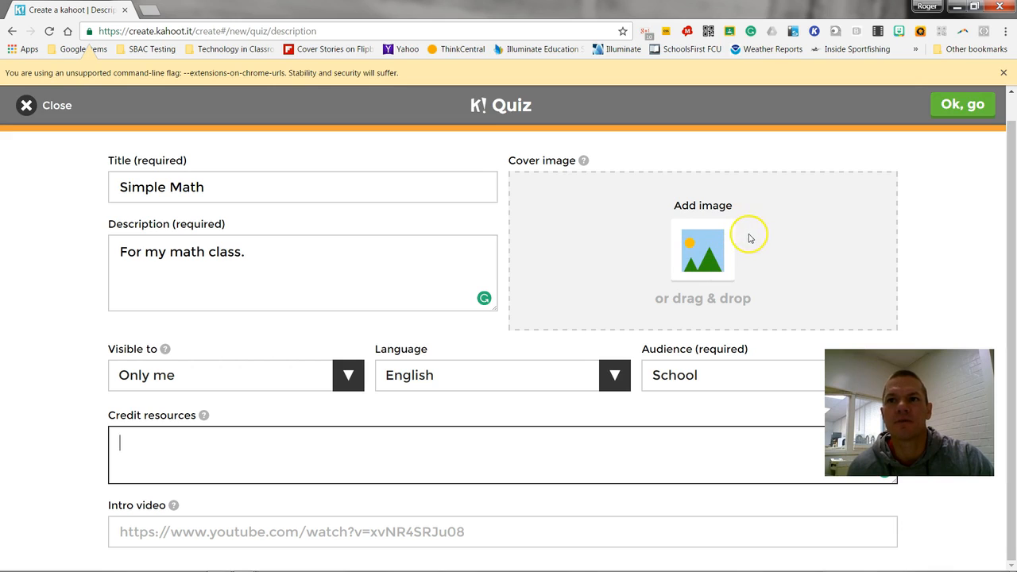
{"action": "left_click", "coordinate": [956, 110]}
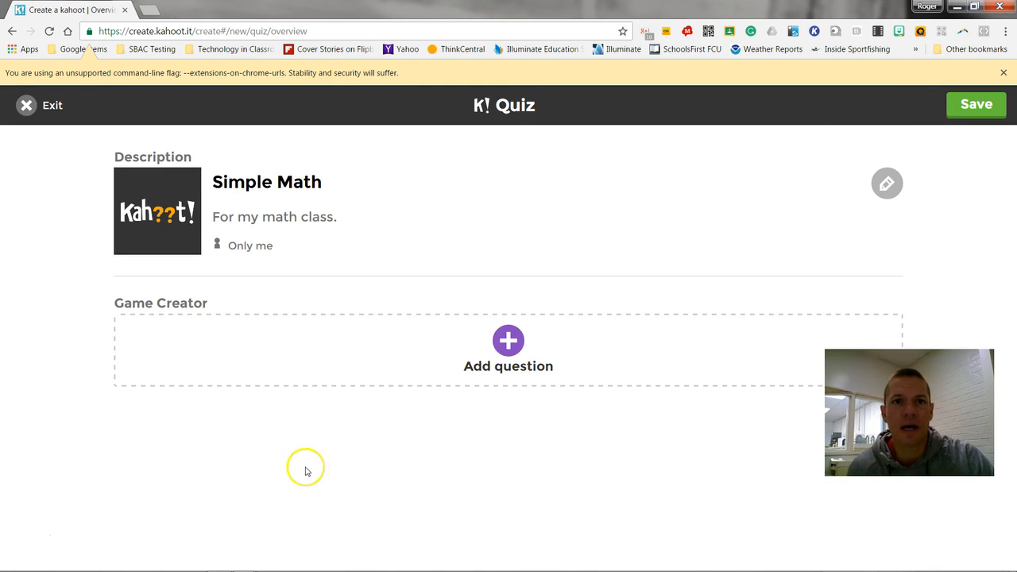
- Add a first question, "What is 739 rounded to the nearest tens place?", with a 20 sec time limit
{"action": "left_click", "coordinate": [509, 343]}
{"action": "left_click", "coordinate": [235, 183]}
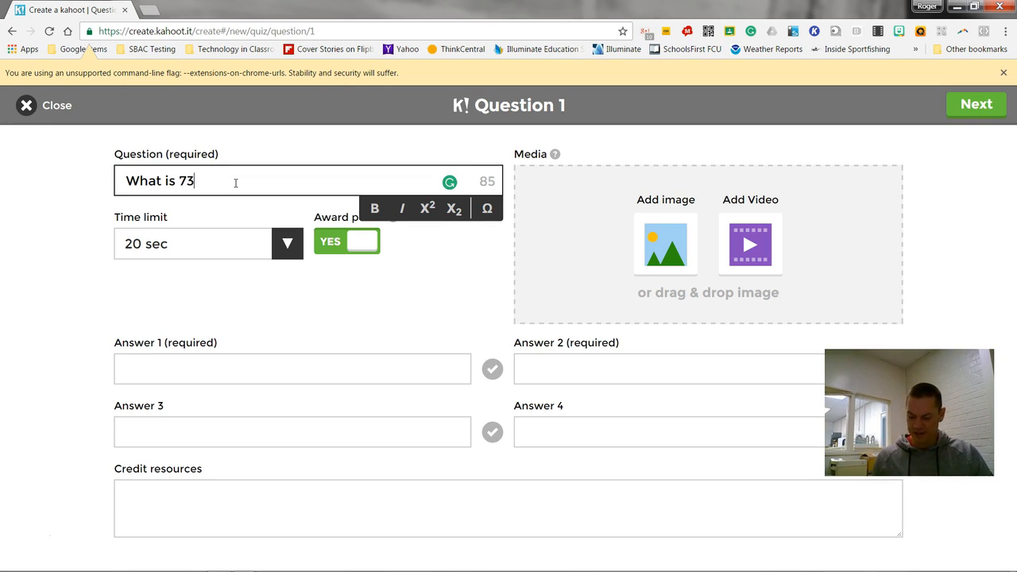
{"action": "type", "text": "What is 739 rou"}
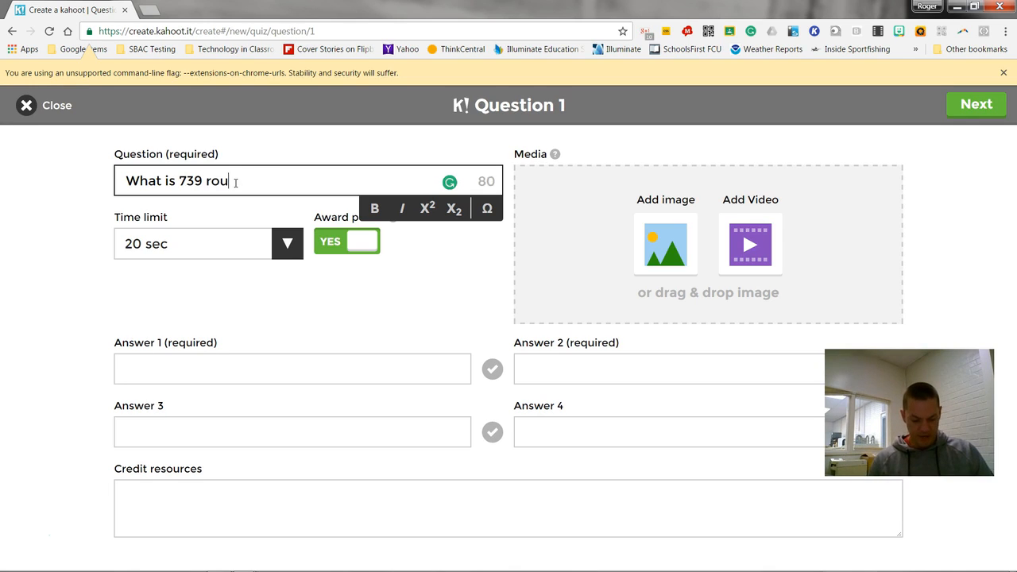
{"action": "type", "text": "nded to the ne"}
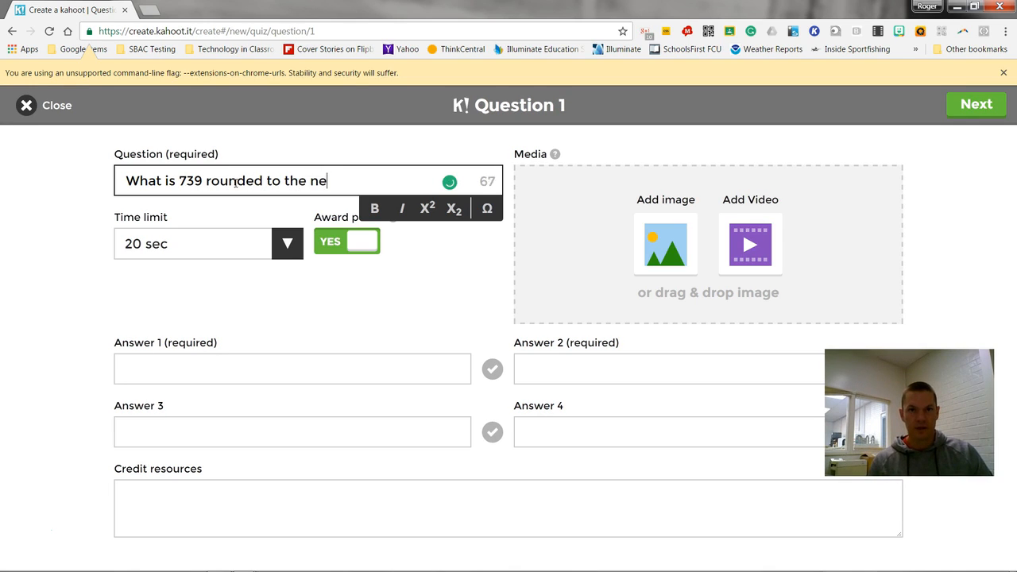
{"action": "type", "text": "arest tens place."}
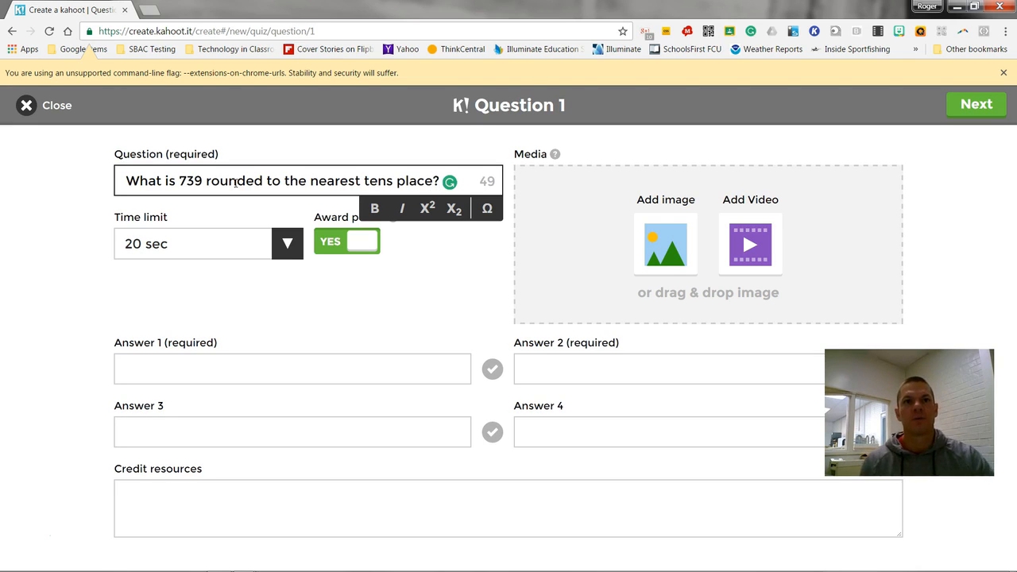
{"action": "left_click", "coordinate": [177, 248]}
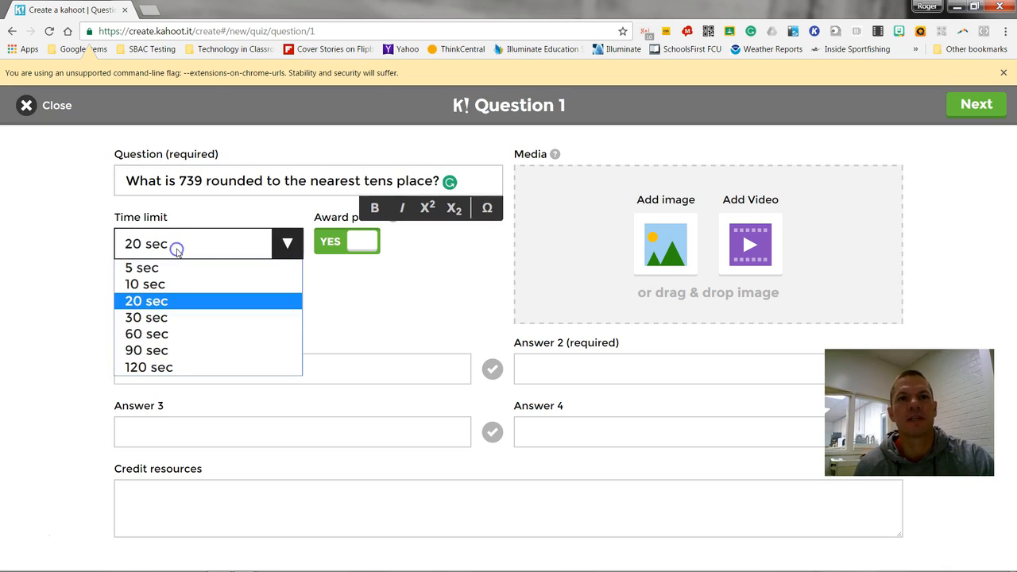
{"action": "left_click", "coordinate": [163, 305]}
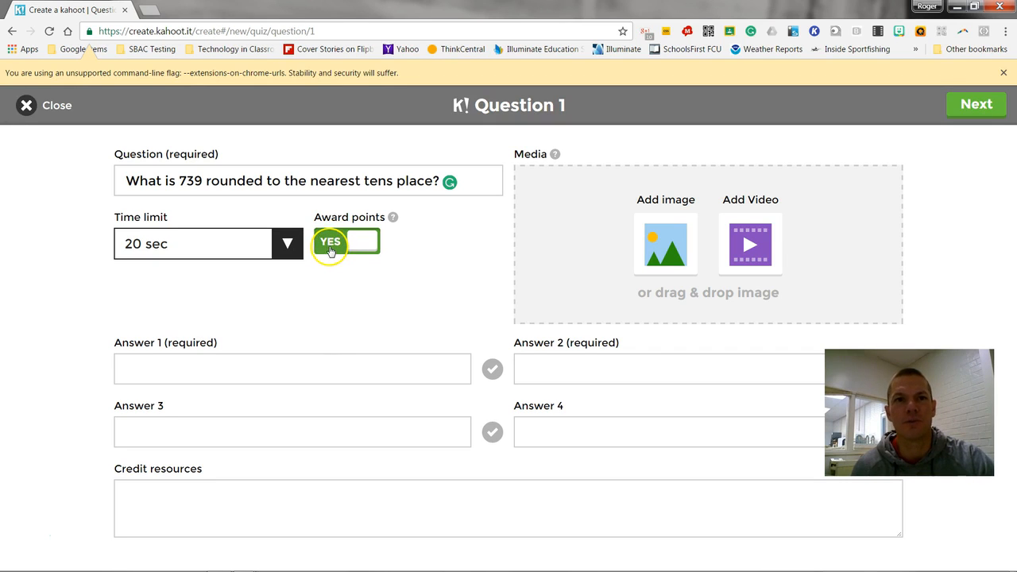
- Enter 700 as Answer 1 and 740 as Answer 2 for the rounding question
{"action": "left_click", "coordinate": [230, 367]}
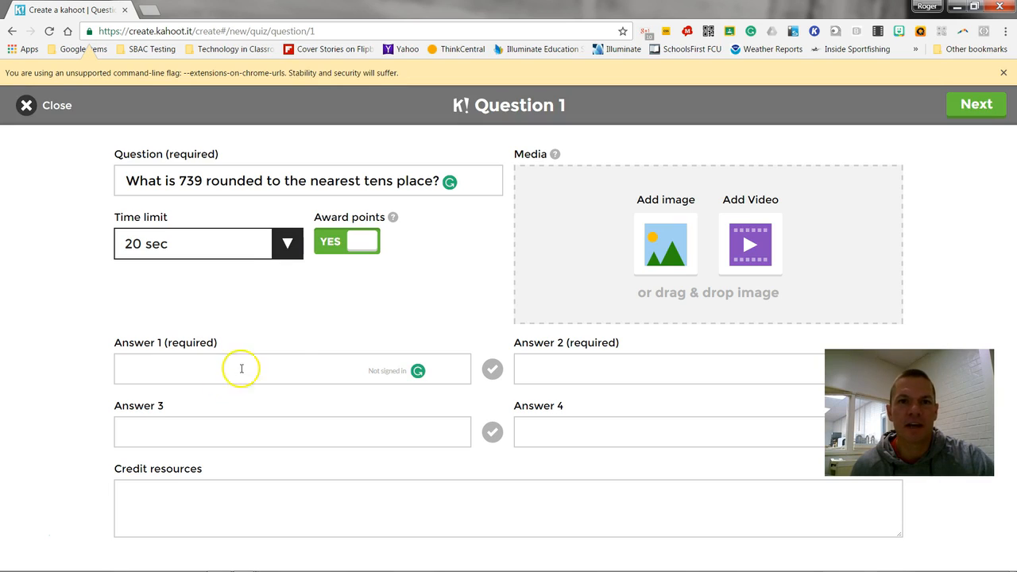
{"action": "left_click", "coordinate": [575, 375]}
{"action": "left_click", "coordinate": [397, 430]}
{"action": "left_click", "coordinate": [581, 427]}
{"action": "left_click", "coordinate": [279, 381]}
{"action": "left_click", "coordinate": [270, 370]}
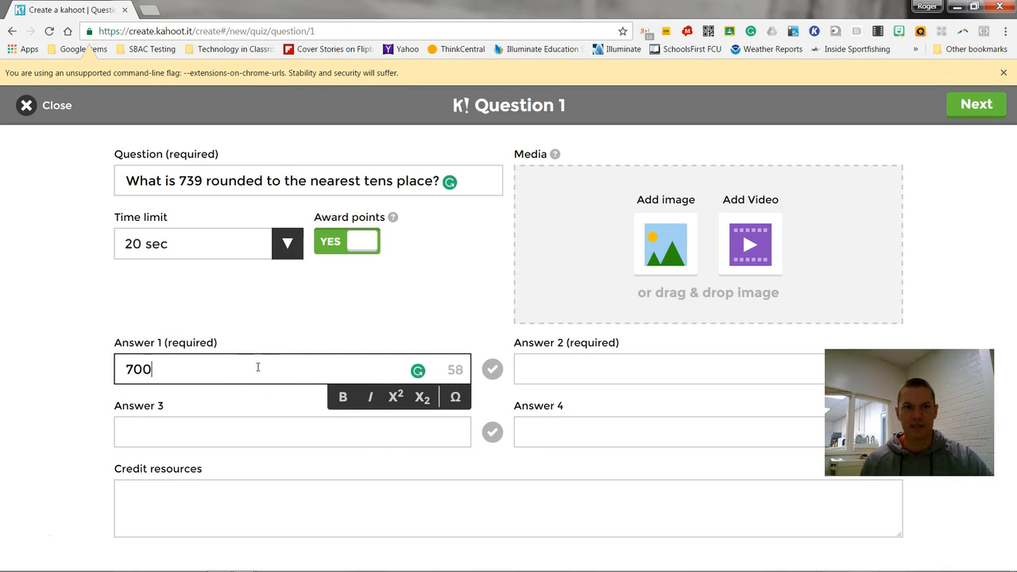
{"action": "key", "text": "Tab"}
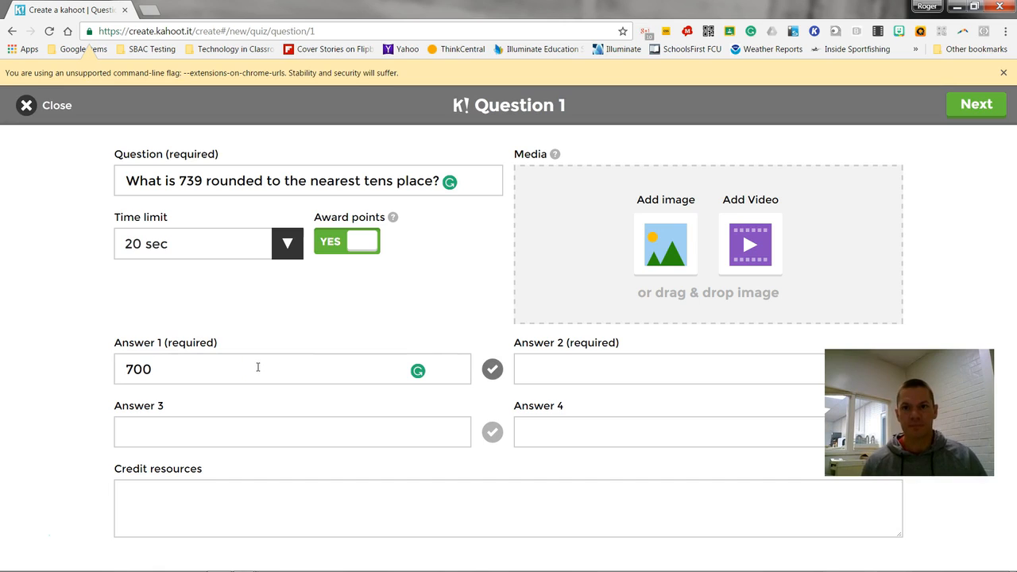
{"action": "left_click", "coordinate": [533, 367]}
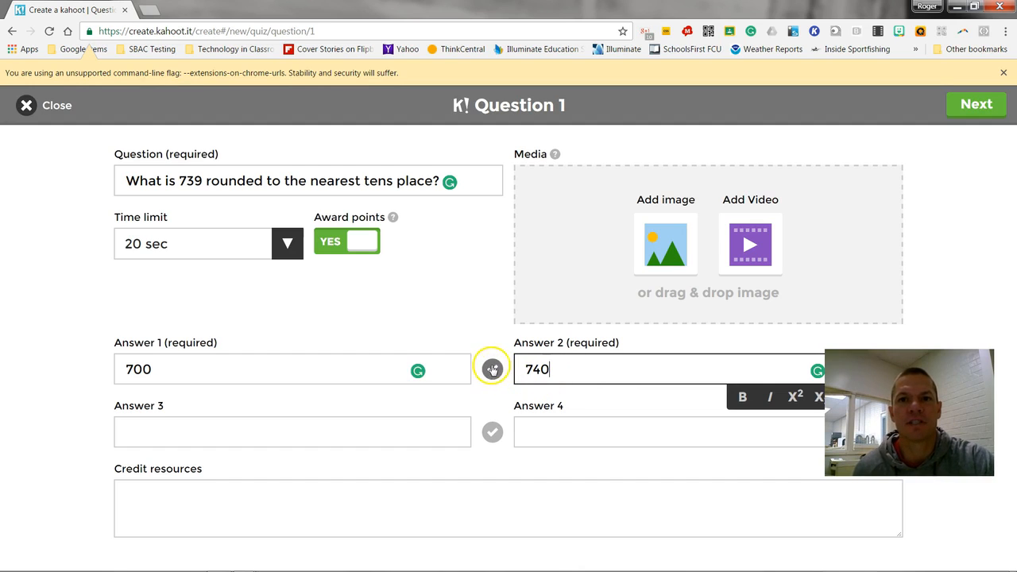
- Mark only 740 as the correct answer and finish the first question
{"action": "left_click", "coordinate": [493, 369]}
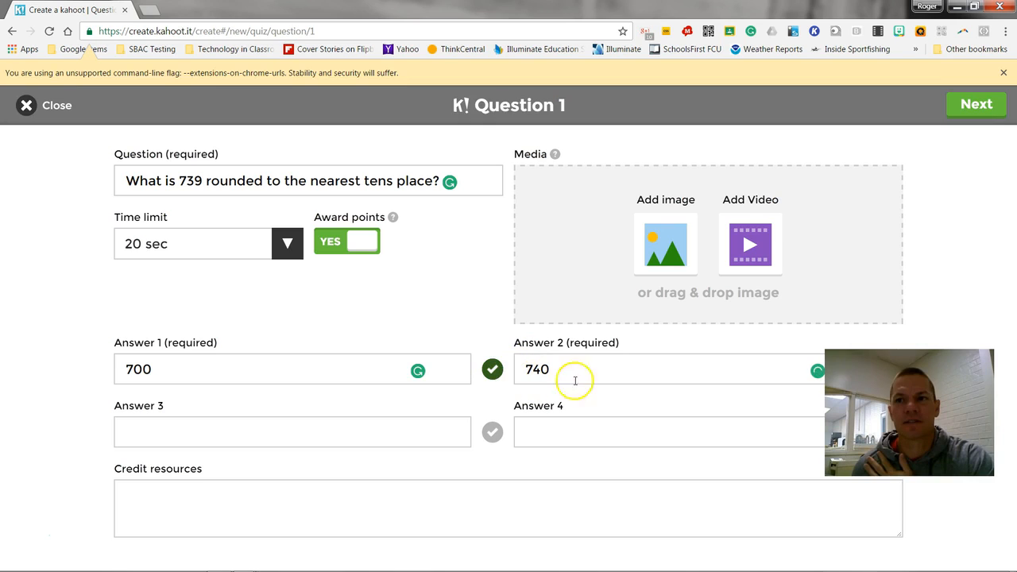
{"action": "left_click", "coordinate": [492, 369]}
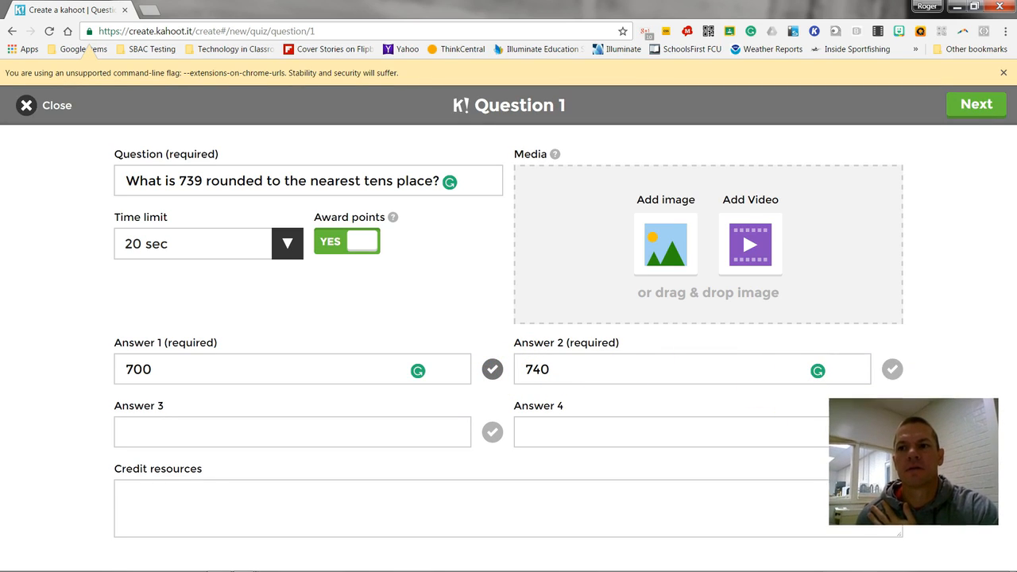
{"action": "left_click", "coordinate": [893, 368]}
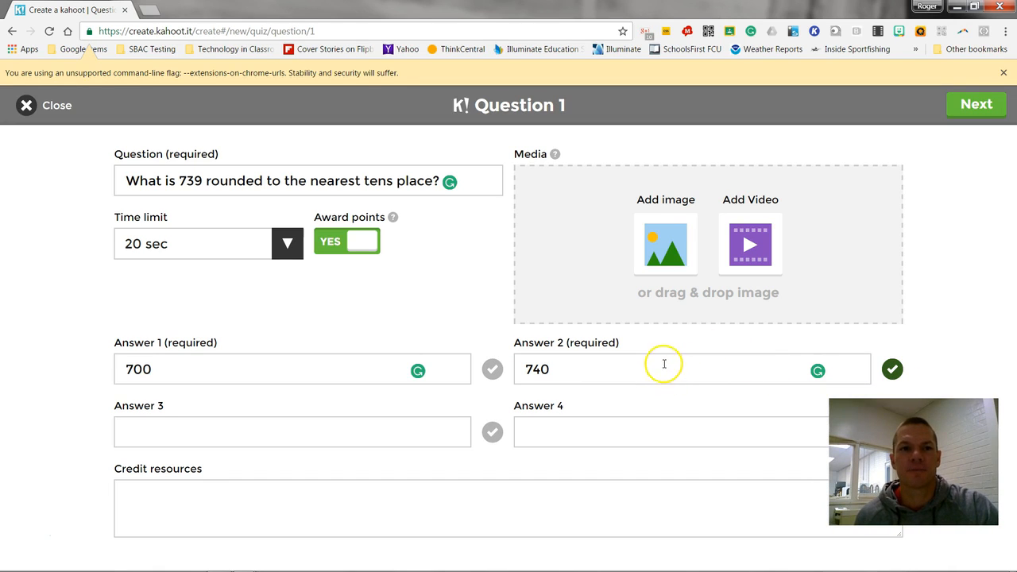
{"action": "left_click", "coordinate": [991, 105]}
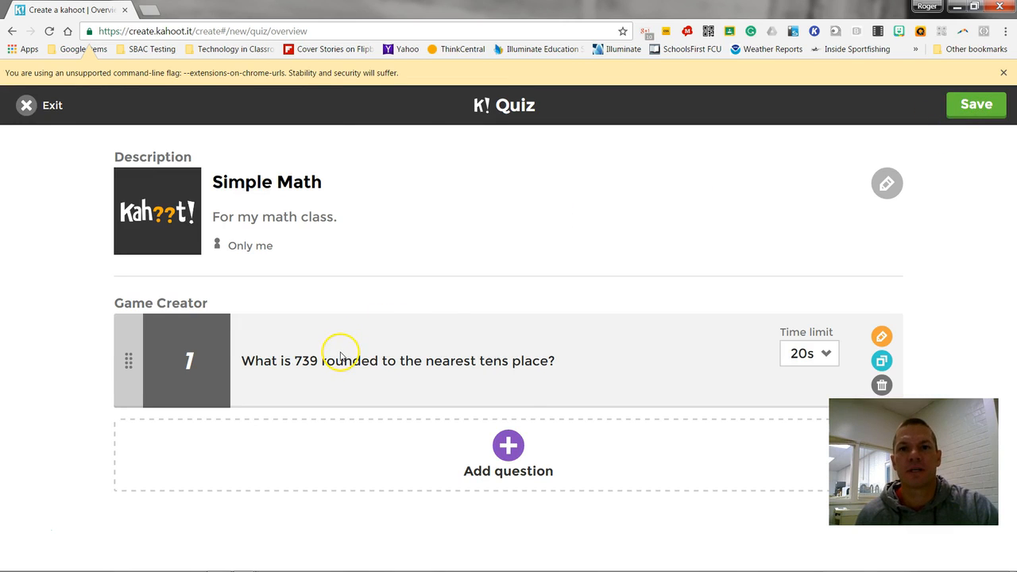
- Add a second question reading "What is 100 + 60 + 5?"
{"action": "left_click", "coordinate": [510, 452]}
{"action": "left_click", "coordinate": [279, 181]}
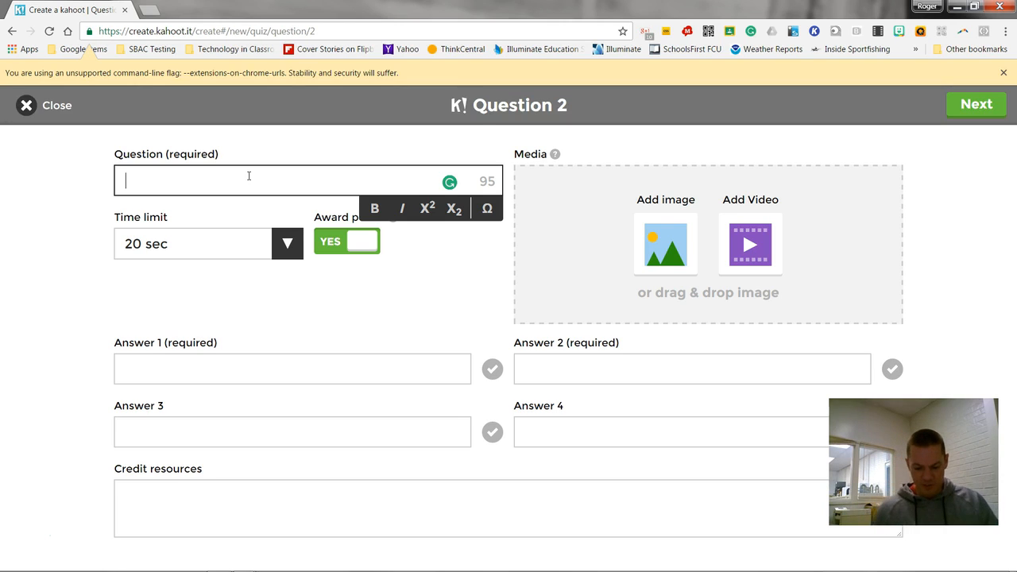
{"action": "type", "text": "t is 10"}
{"action": "type", "text": "00"}
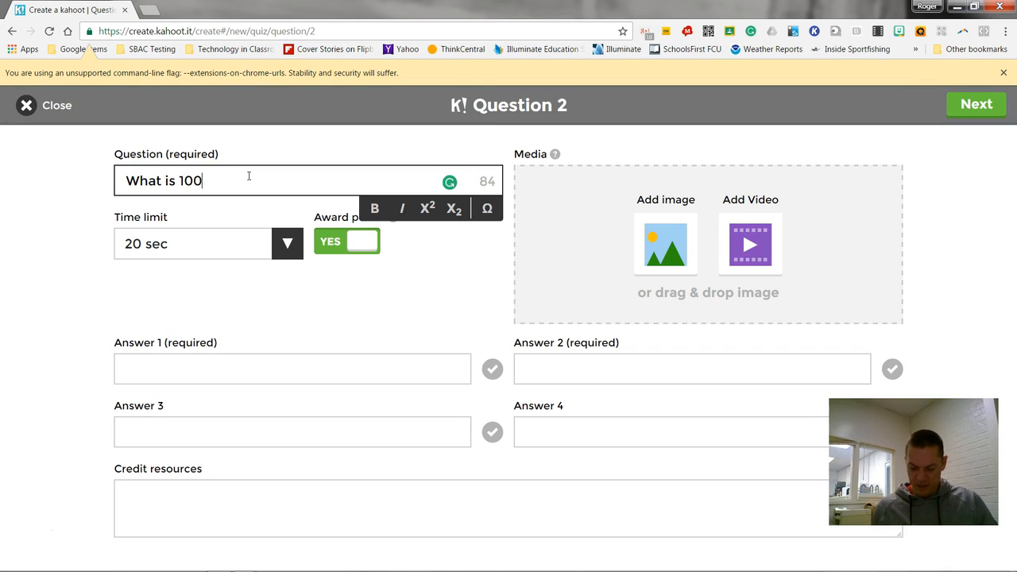
{"action": "type", "text": " +"}
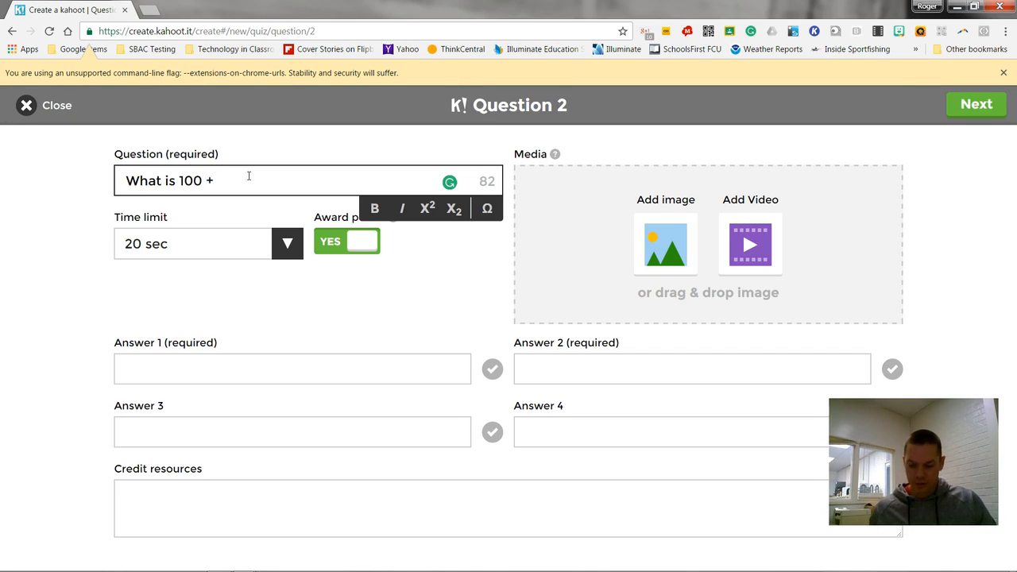
{"action": "type", "text": " 60 + 5"}
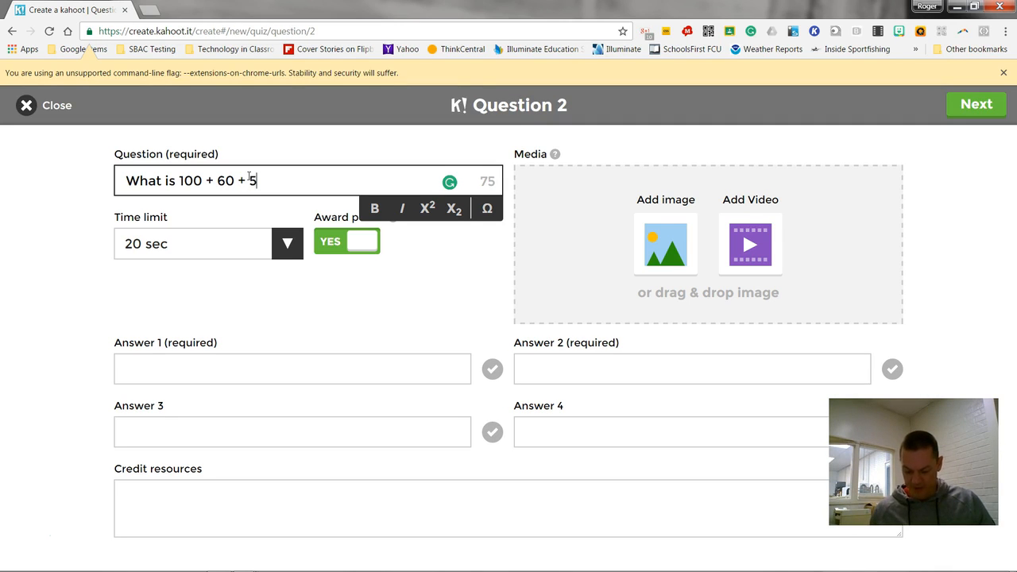
- Enter 165 as the correct Answer 1 and 705 as Answer 2, and finish the second question
{"action": "left_click", "coordinate": [179, 369]}
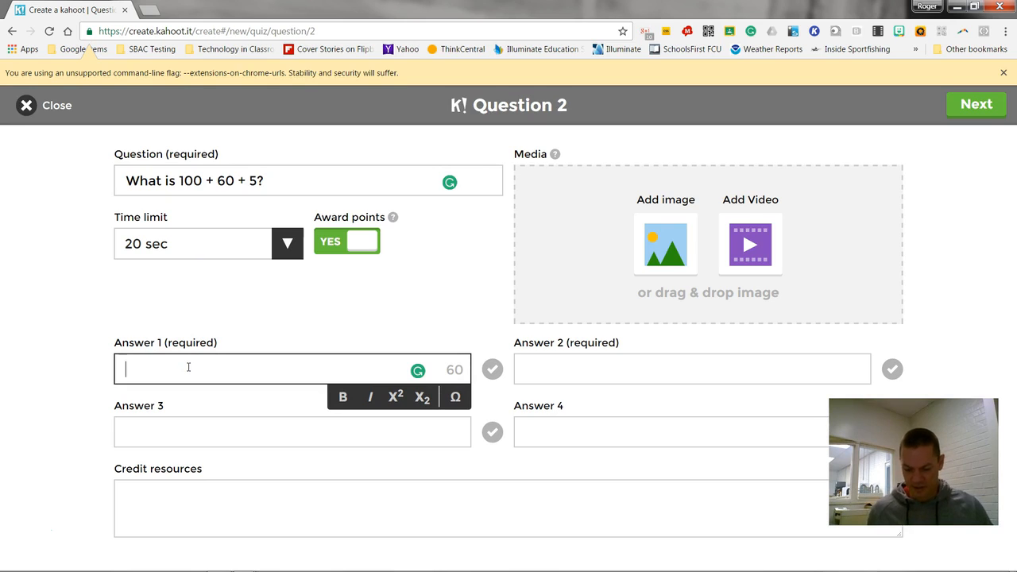
{"action": "type", "text": "165"}
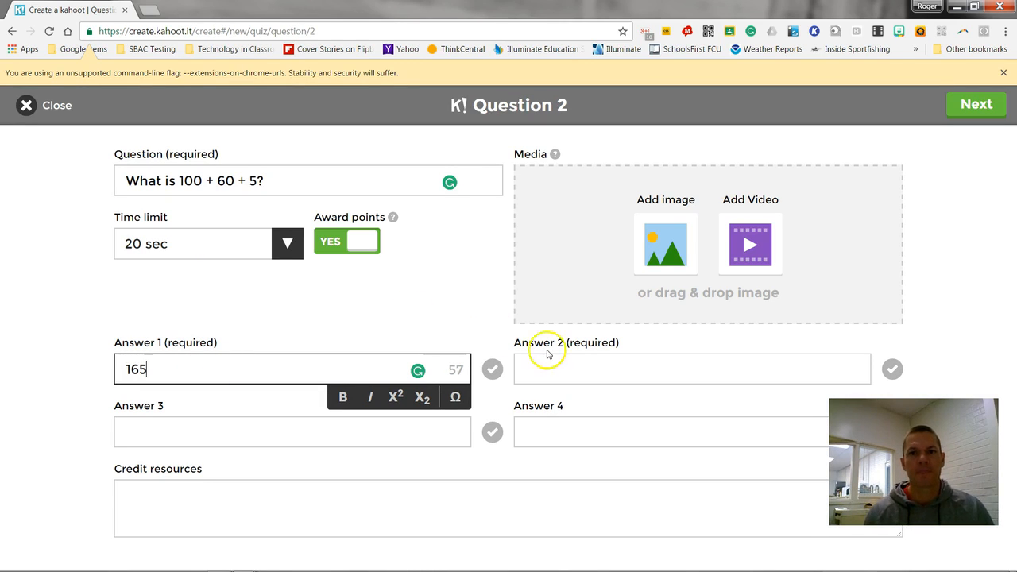
{"action": "left_click", "coordinate": [493, 369]}
{"action": "left_click", "coordinate": [570, 367]}
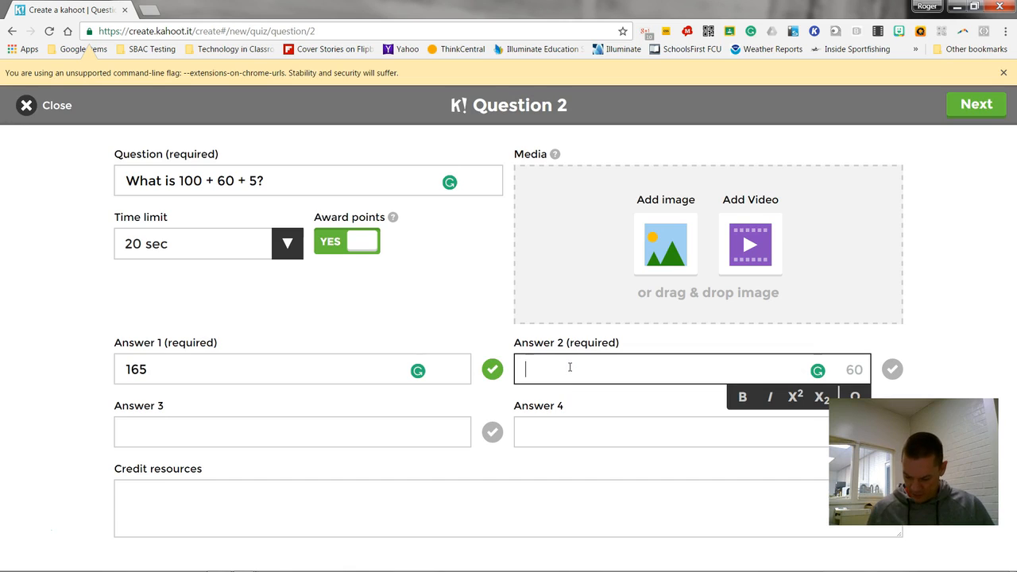
{"action": "type", "text": "705"}
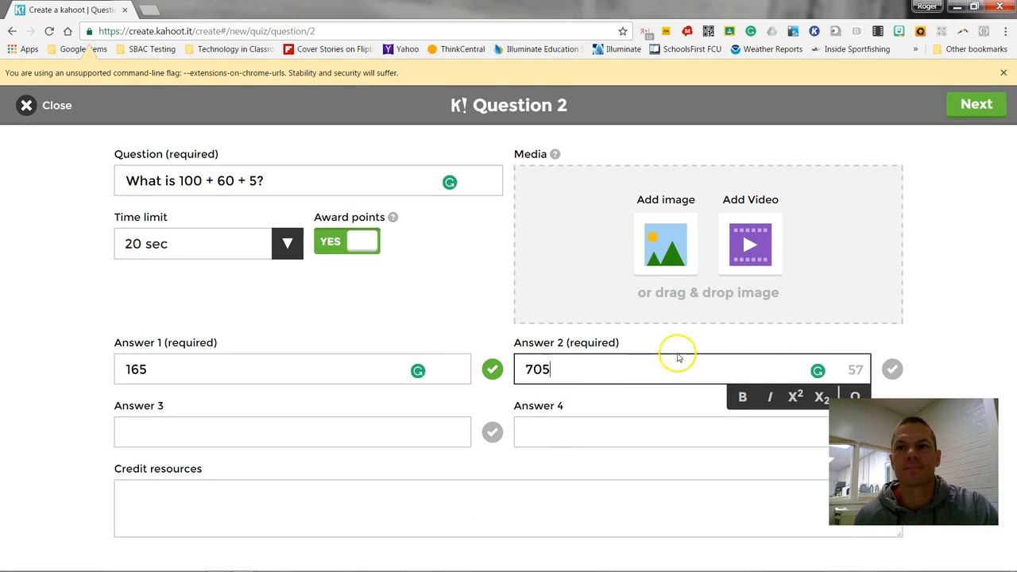
{"action": "left_click", "coordinate": [973, 104]}
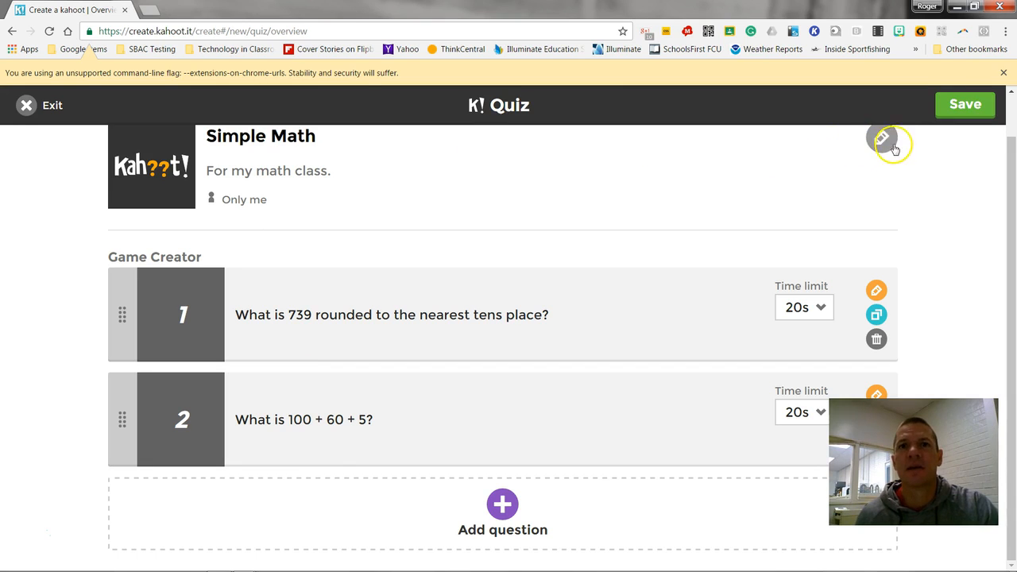
- Save the Simple Math quiz and finish creating it, returning to the list of own kahoots
{"action": "left_click", "coordinate": [968, 107]}
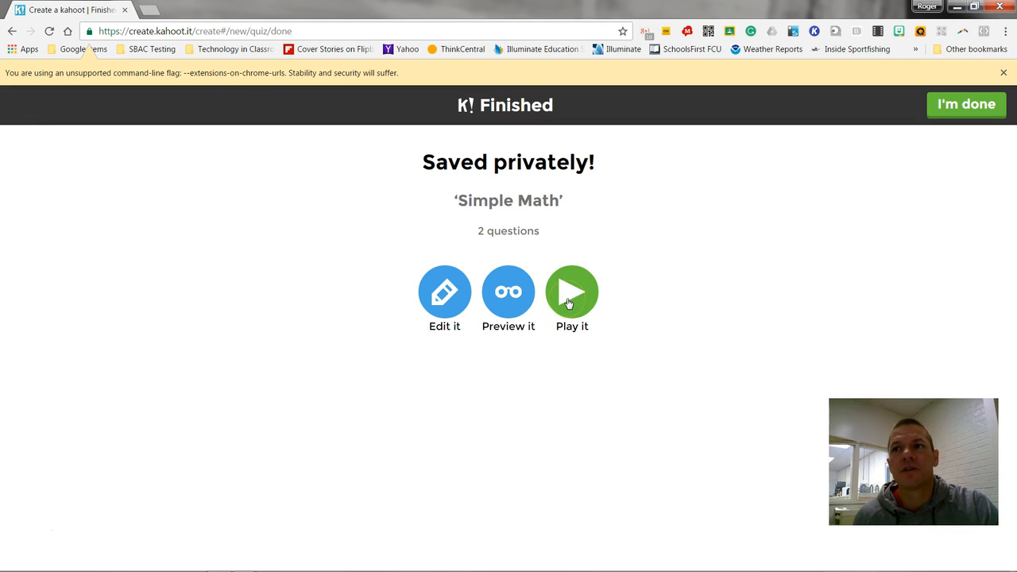
{"action": "left_click", "coordinate": [957, 110]}
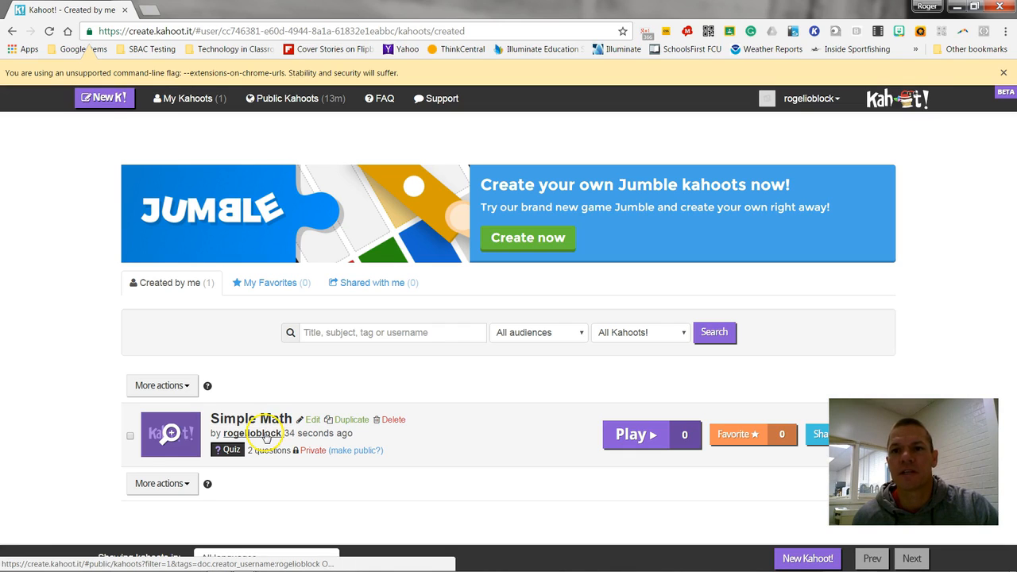
{"action": "left_click", "coordinate": [267, 435]}
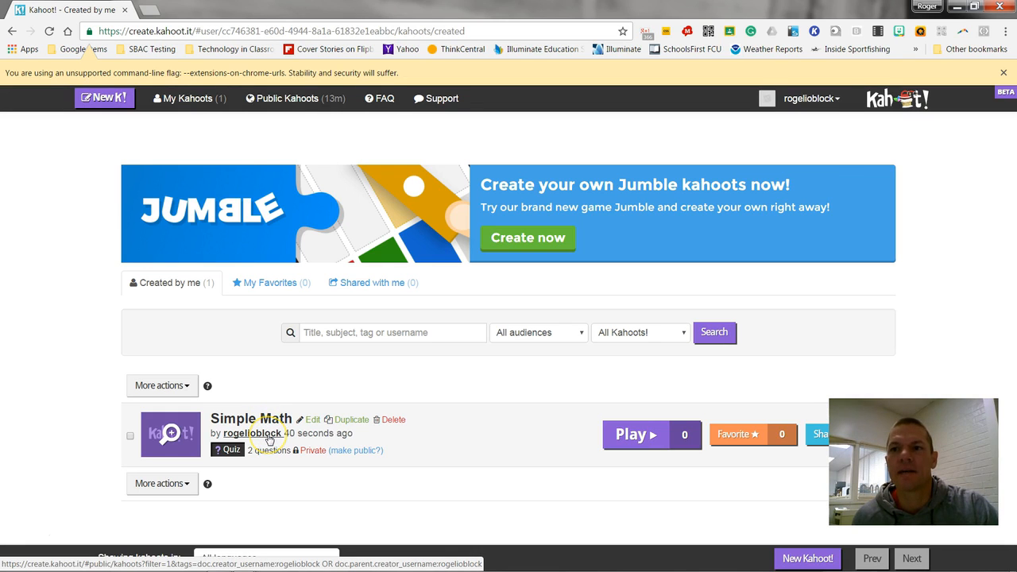
{"action": "left_click", "coordinate": [268, 428]}
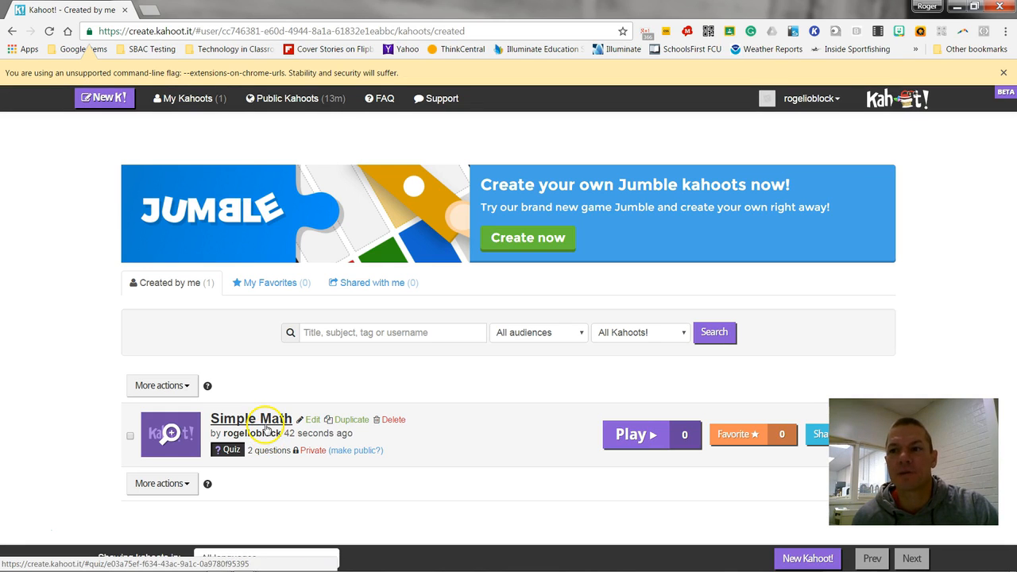